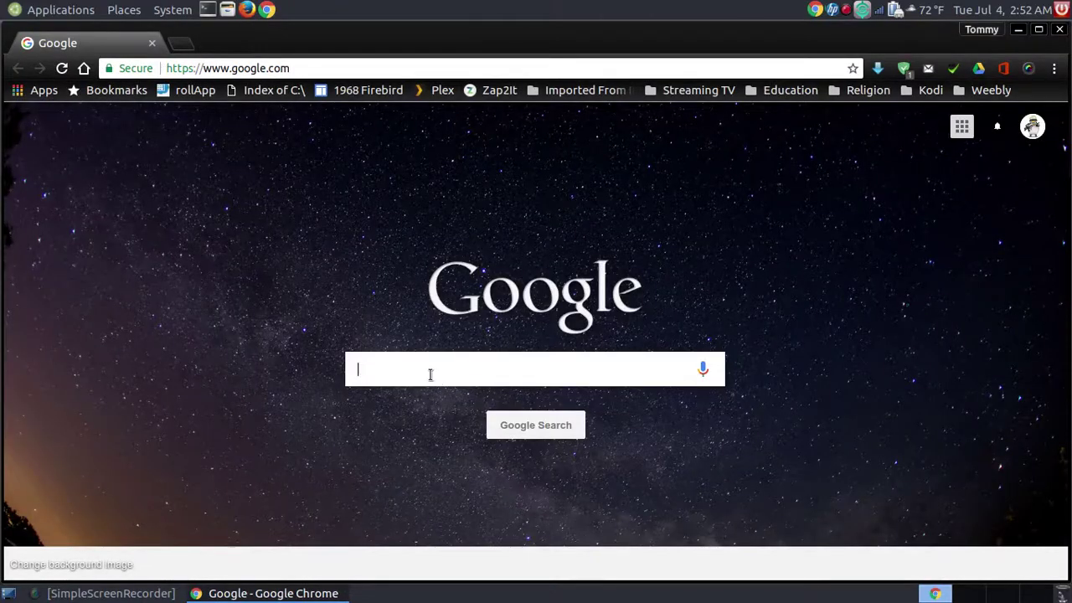
Step: Search Google for "teamviewer linux"
left_click(431, 375)
type("team")
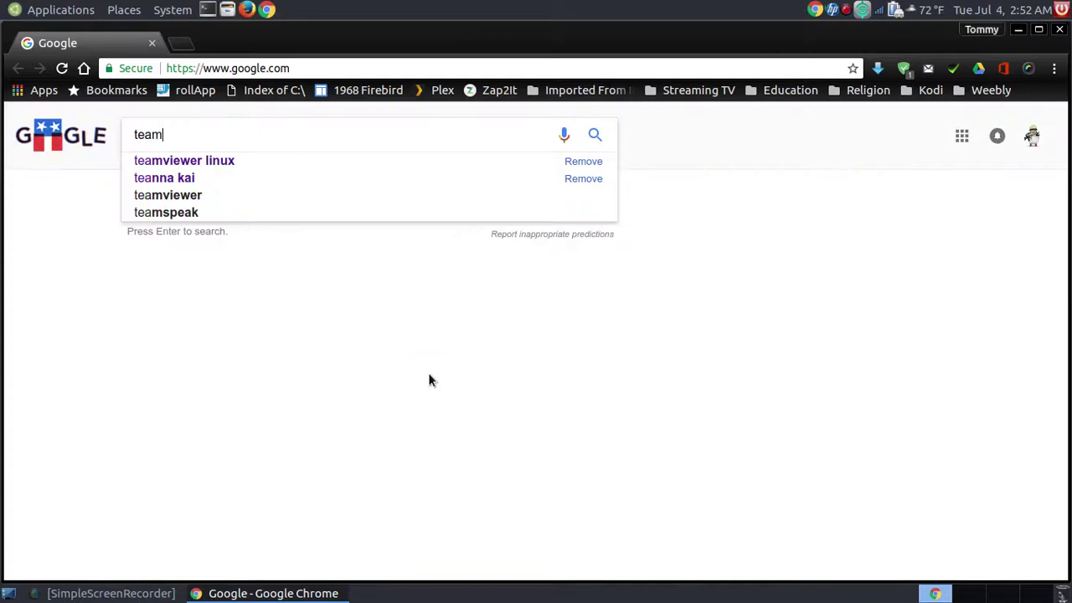
type("viewer ")
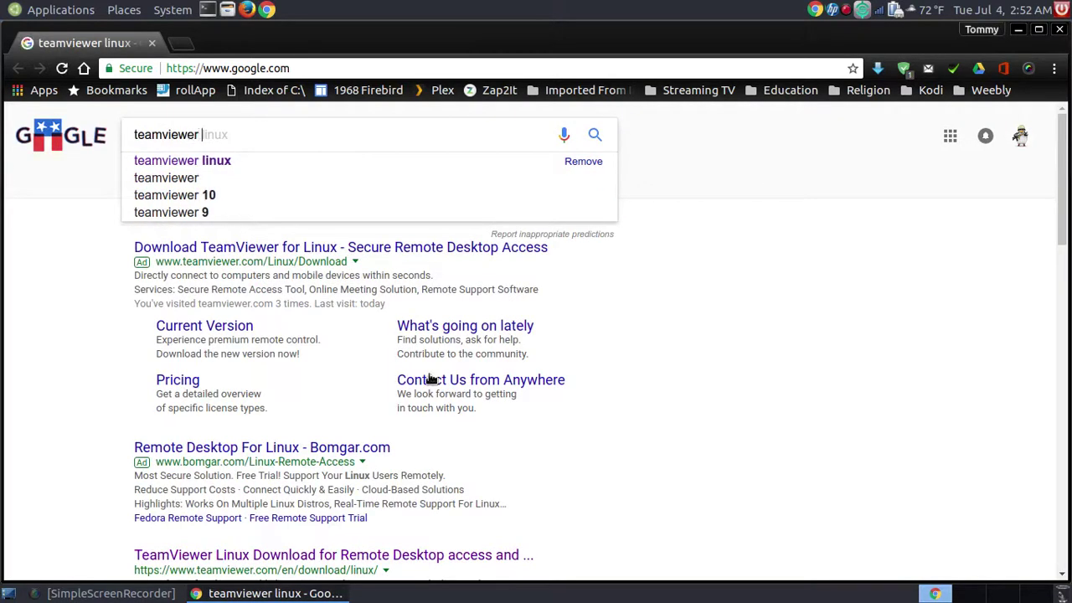
type("linux")
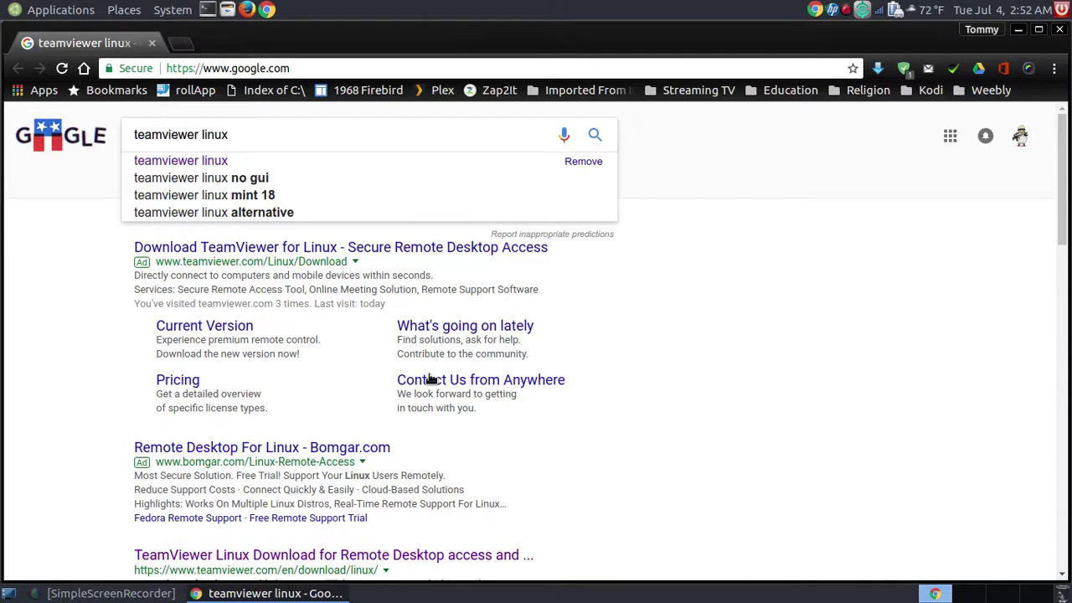
key("Return")
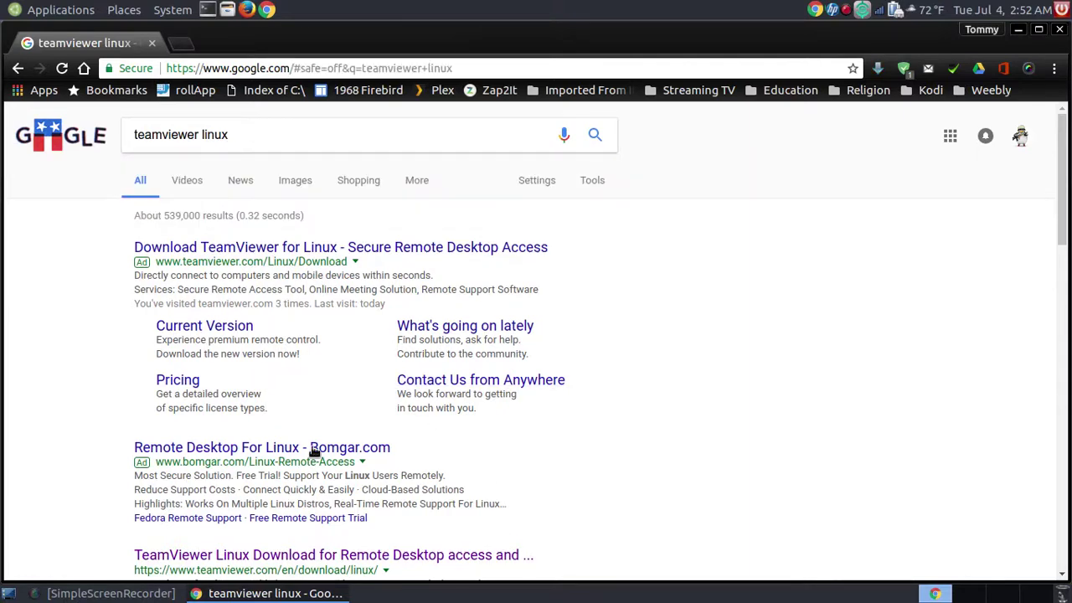
Step: Open the official TeamViewer Linux download page, teamviewer.com/en/download/linux, from the search results
scroll(437, 429, "down", 4)
scroll(442, 431, "up", 3)
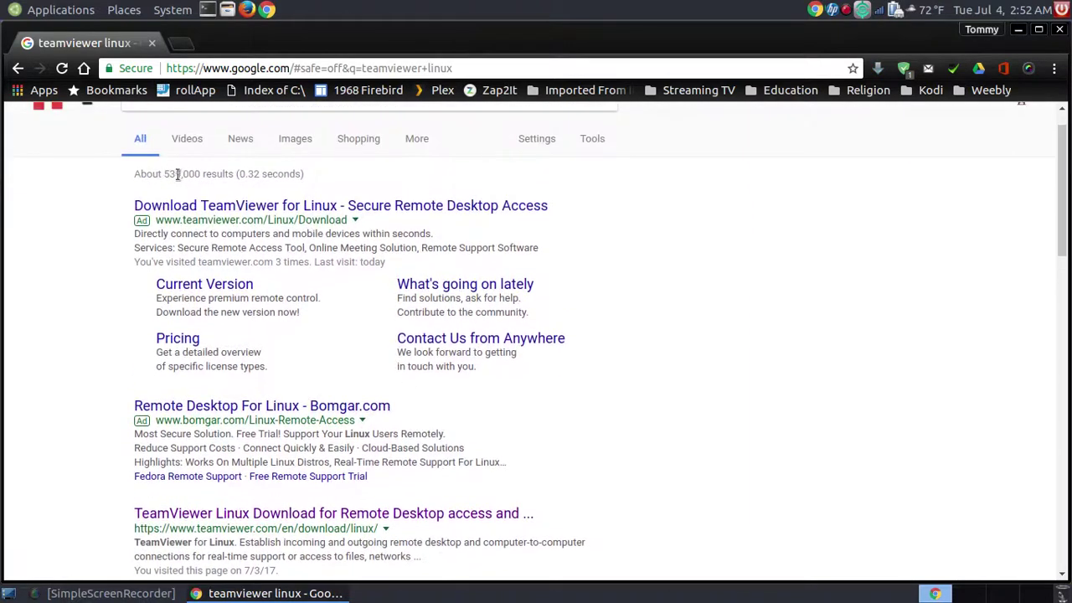
scroll(604, 297, "down", 3)
scroll(604, 305, "down", 2)
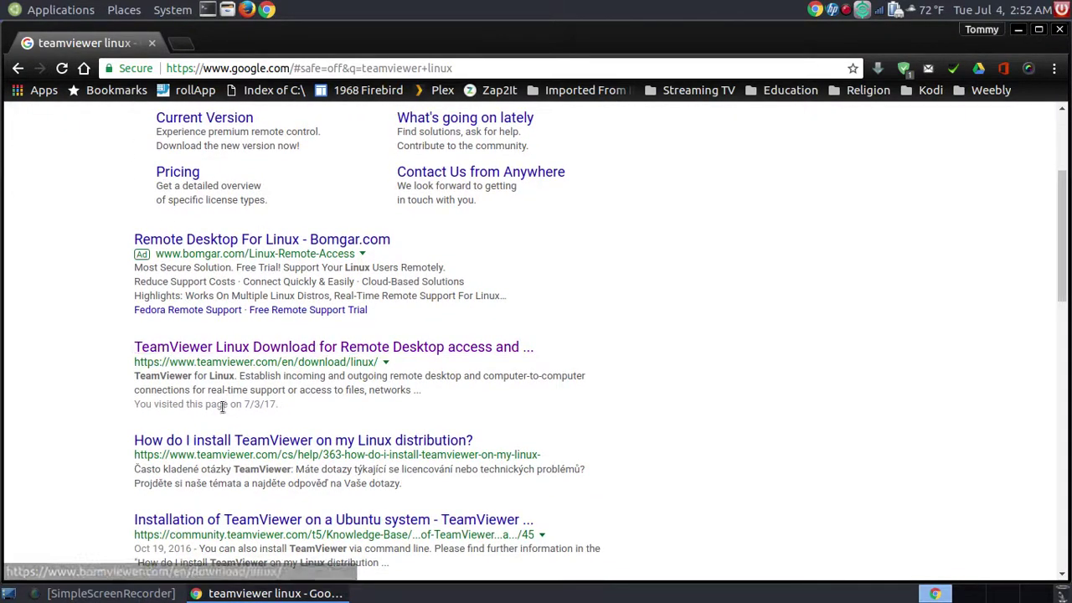
left_click(294, 350)
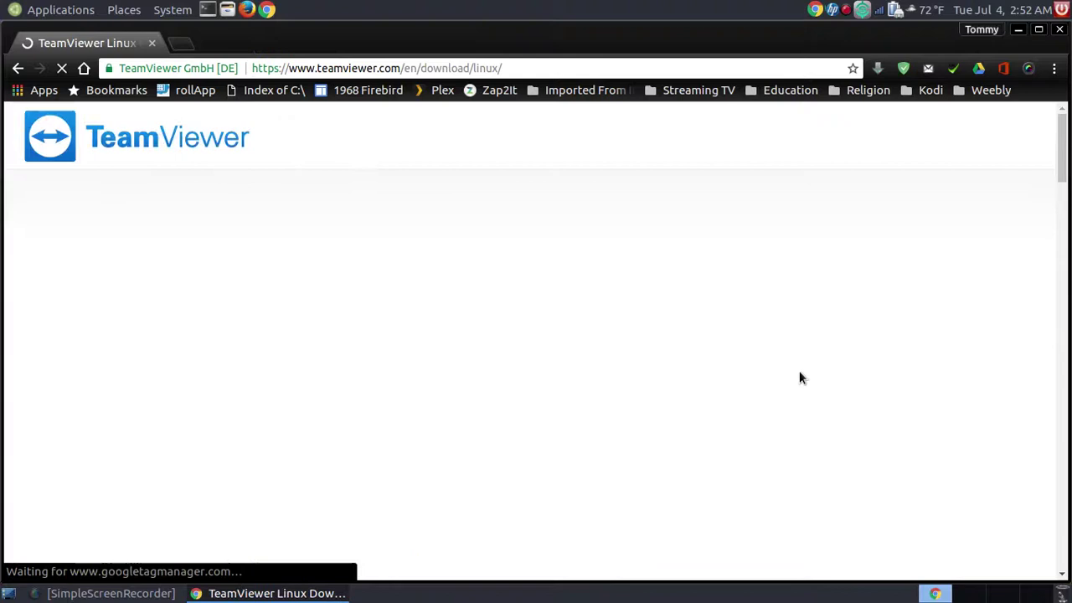
Step: Download the TeamViewer v12.0.76279 deb package for Ubuntu and Debian, and keep the file despite the browser's safety warning
scroll(529, 399, "down", 5)
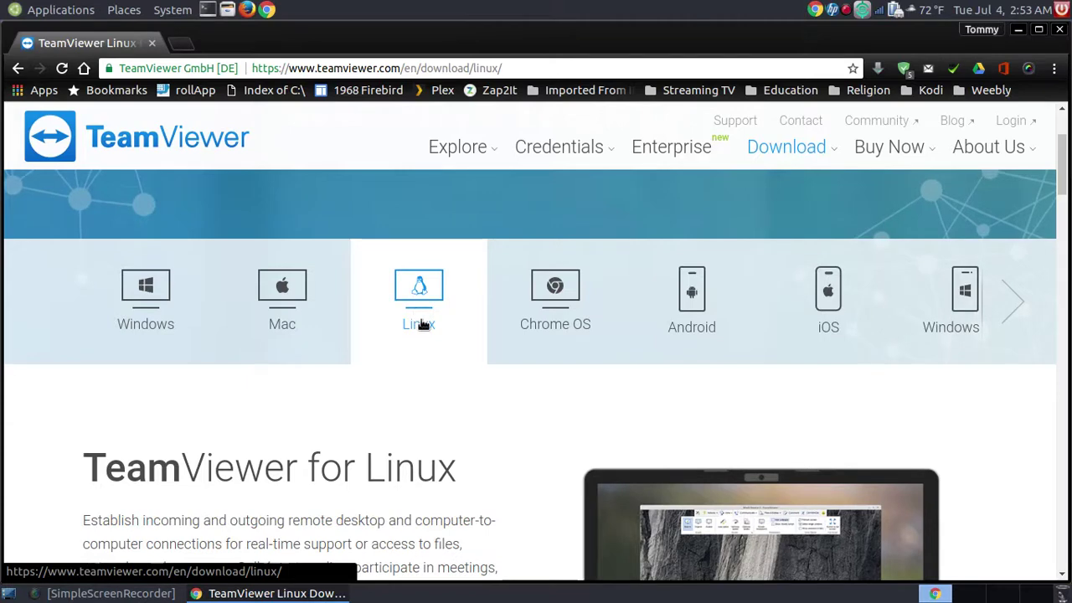
scroll(419, 323, "down", 5)
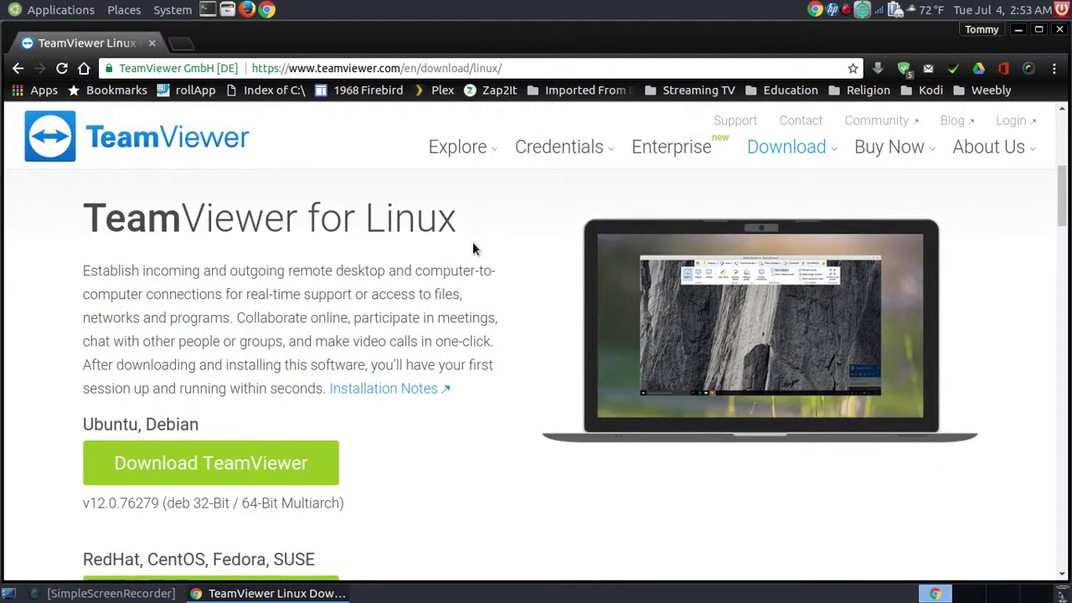
scroll(473, 242, "down", 5)
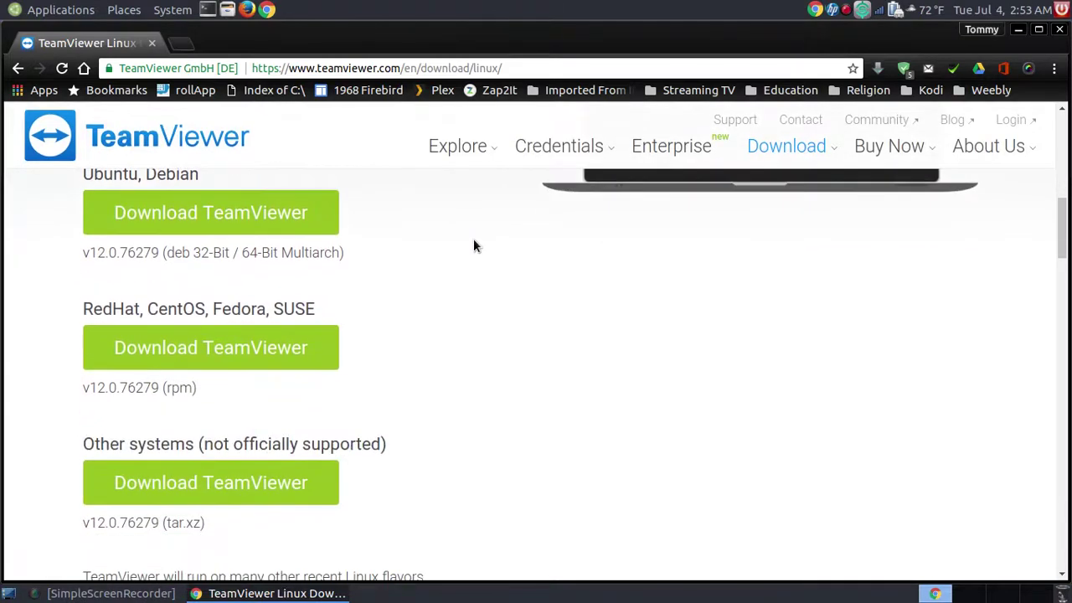
scroll(474, 242, "up", 4)
scroll(469, 243, "down", 3)
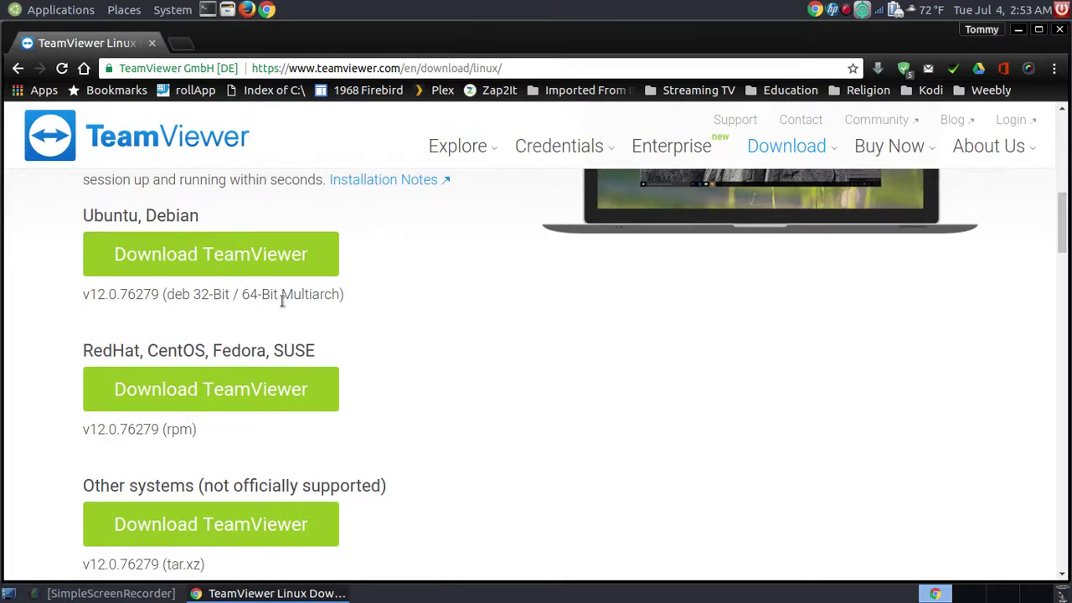
left_click(248, 264)
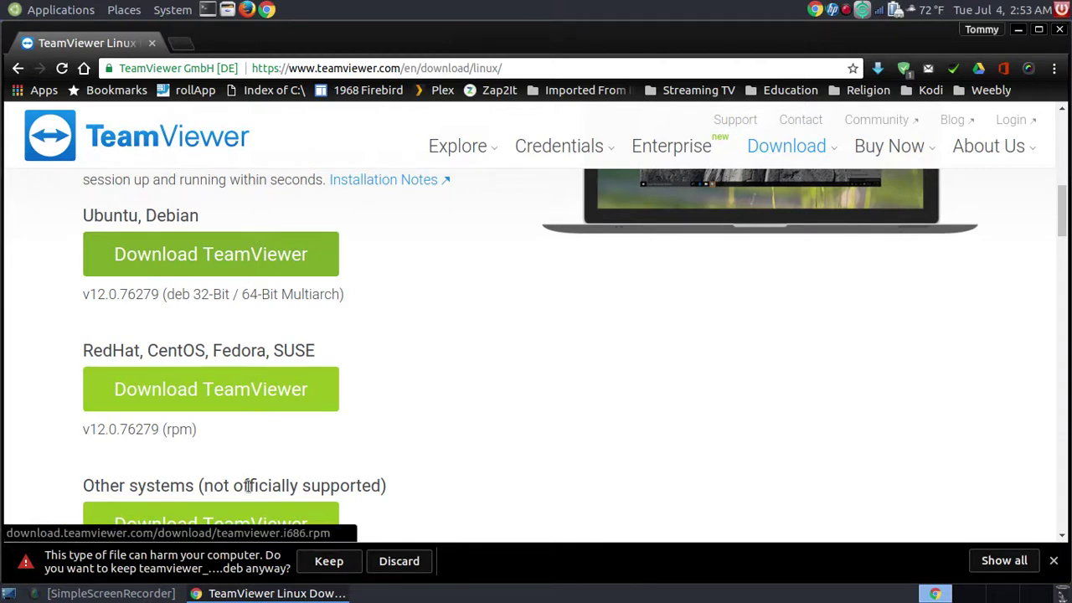
left_click(325, 565)
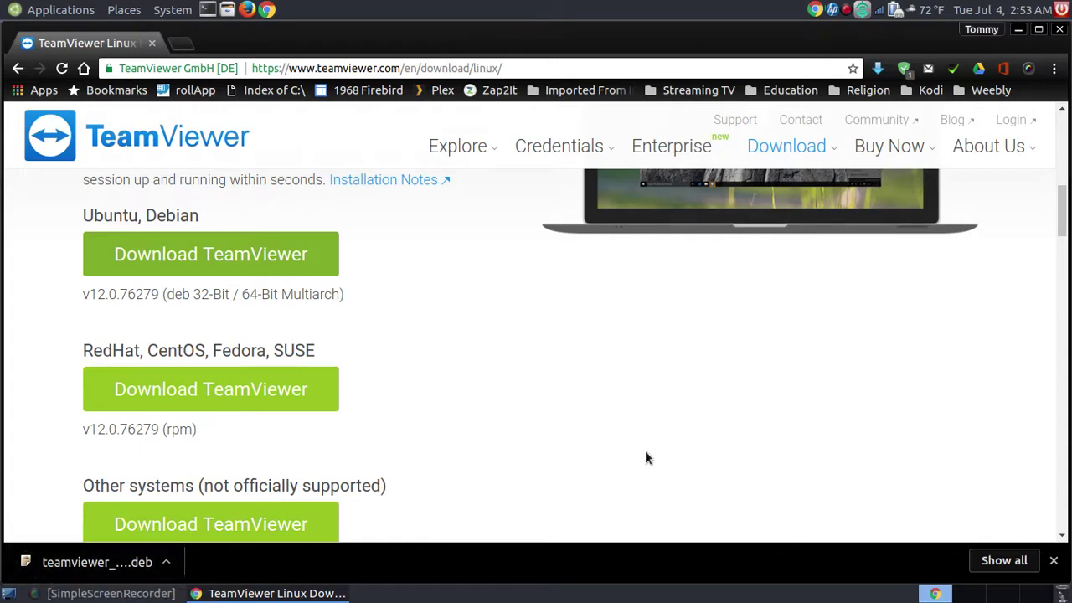
Step: Open the downloaded TeamViewer .deb file in the Package Installer and close the browser
left_click(166, 562)
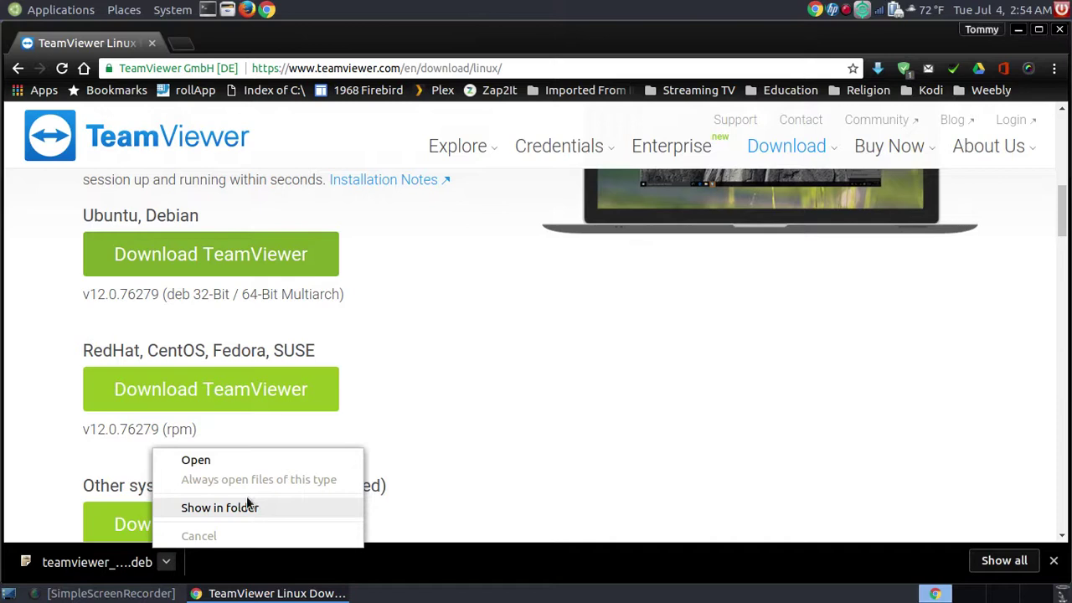
left_click(197, 460)
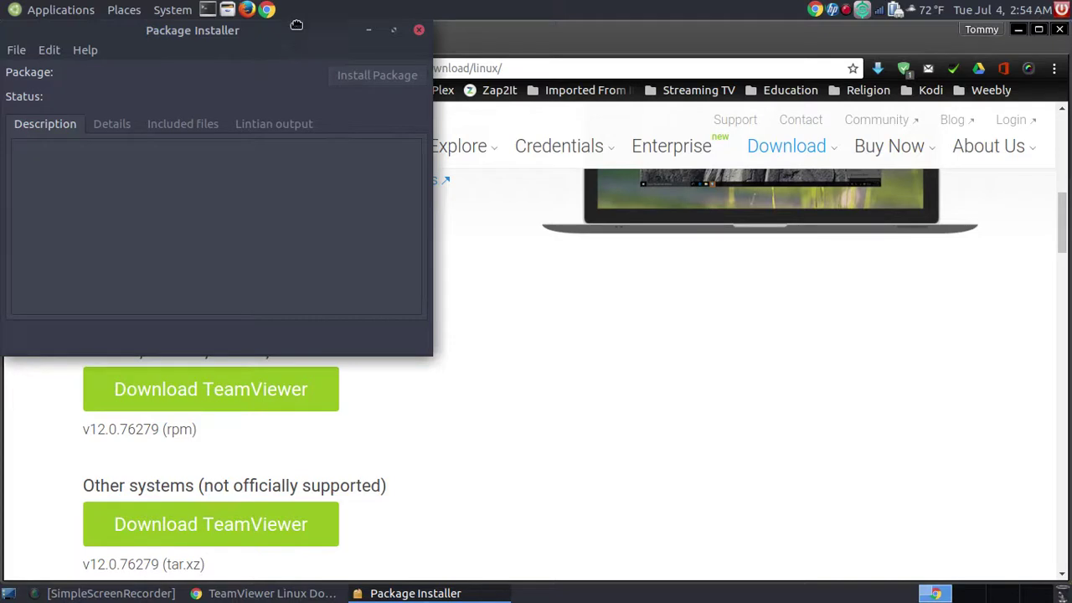
left_click_drag(300, 31, 583, 152)
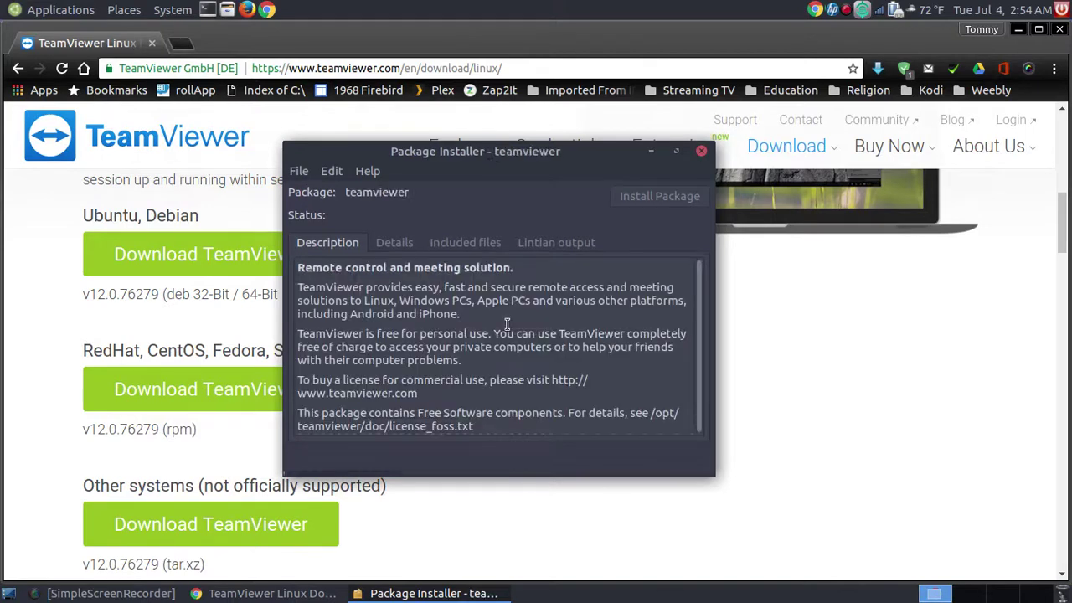
left_click(1059, 31)
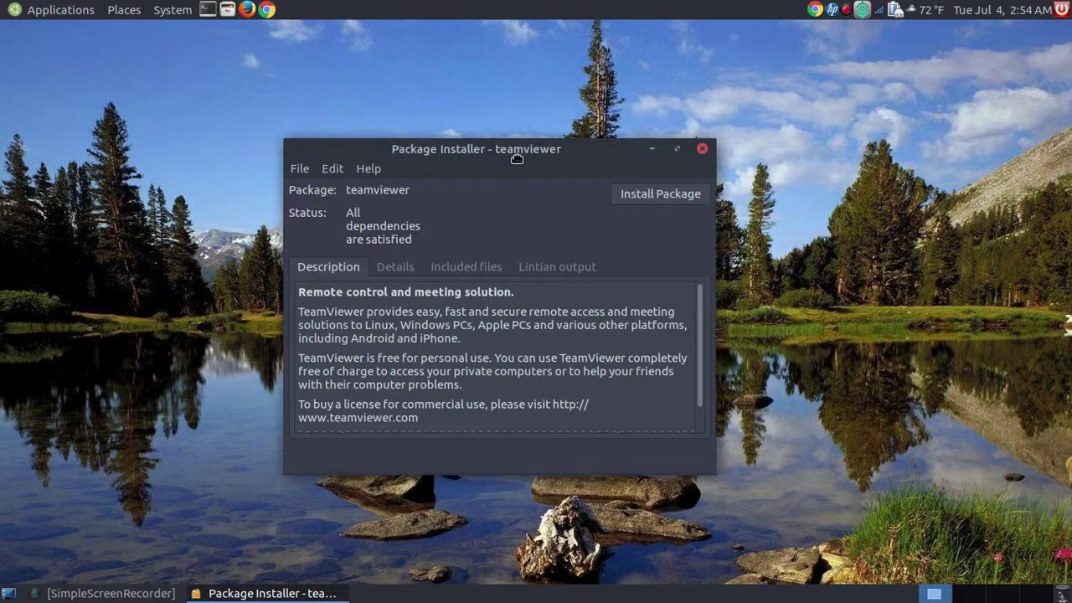
left_click_drag(516, 165, 517, 93)
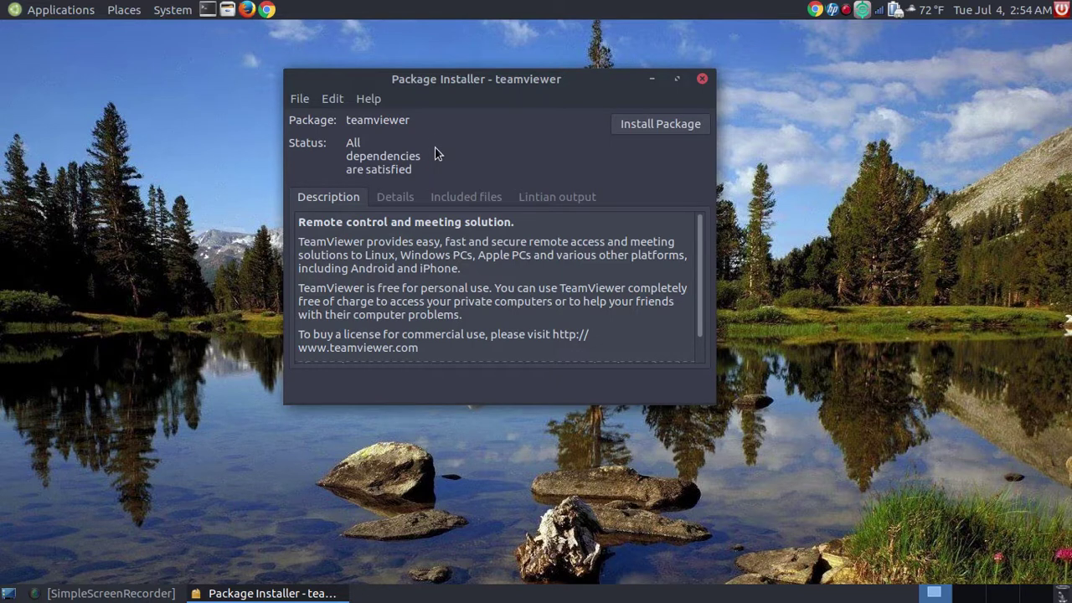
Step: Install the teamviewer package, authorising it with the administrator password, and close the Package Installer
left_click(651, 124)
left_click(657, 125)
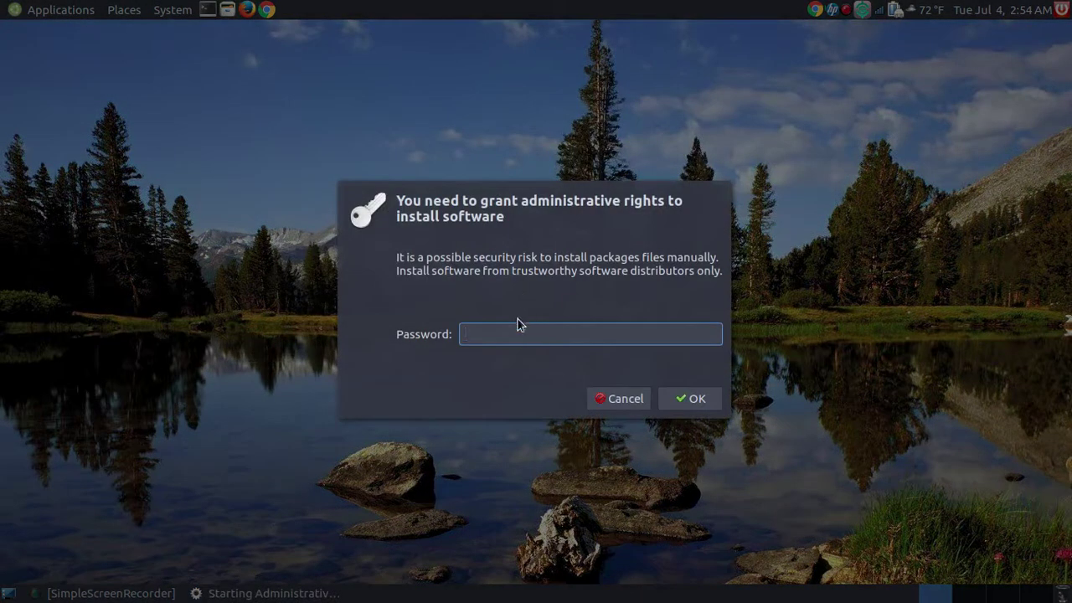
type("••••••••")
left_click(694, 397)
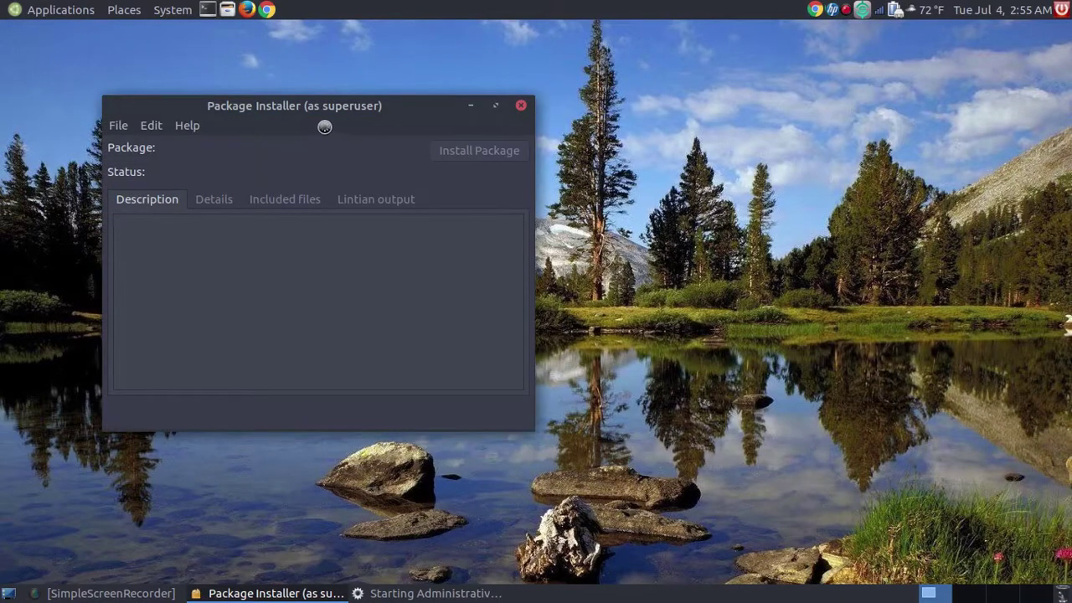
left_click_drag(311, 111, 556, 105)
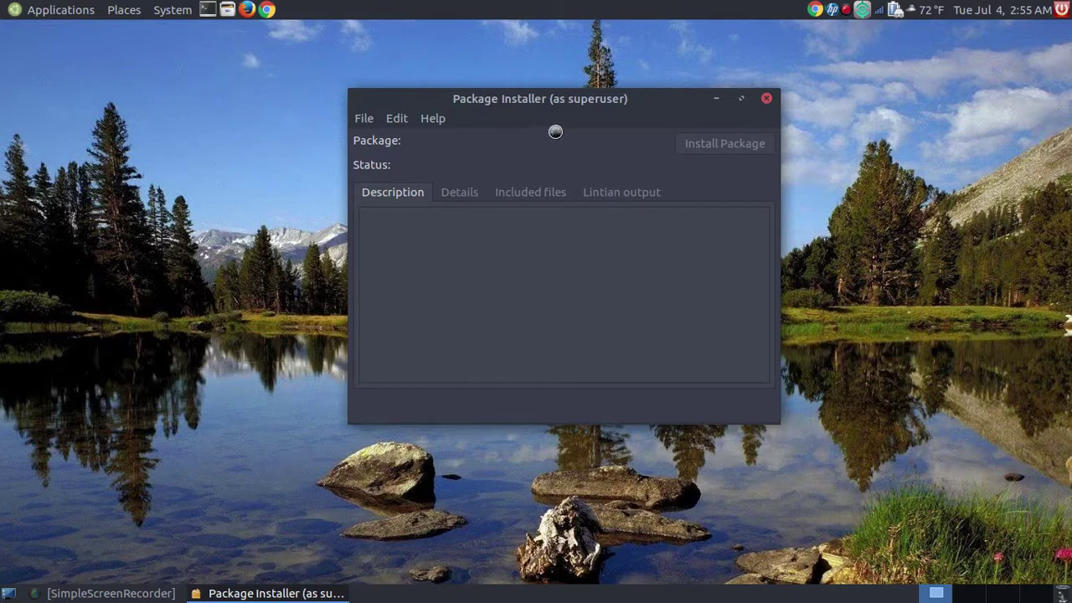
left_click_drag(545, 104, 506, 113)
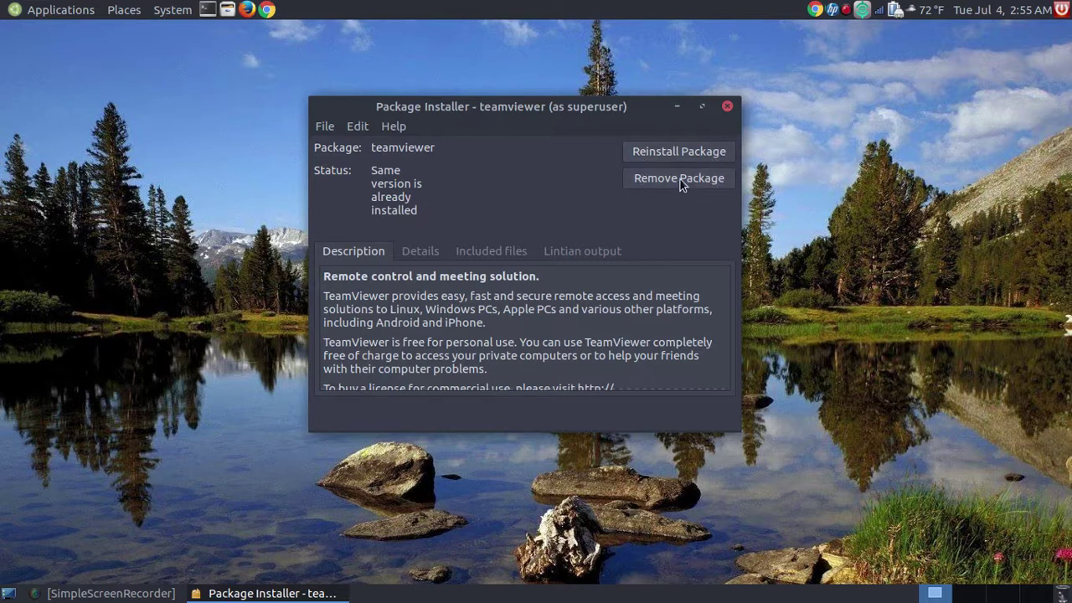
left_click(729, 107)
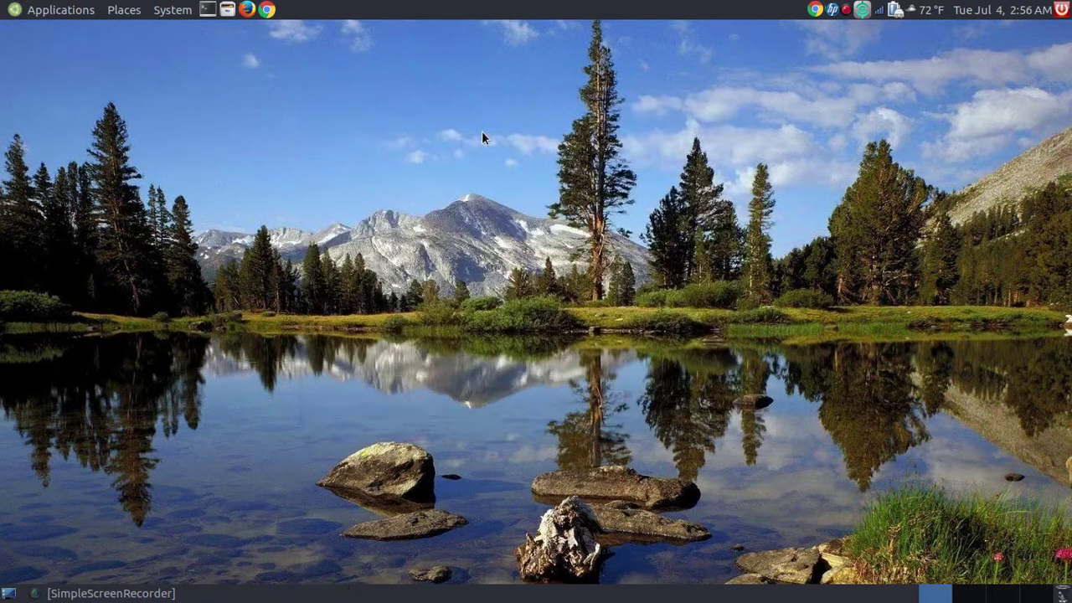
Step: Launch TeamViewer from a terminal with the command "teamviewer" and accept its license agreement
left_click(207, 10)
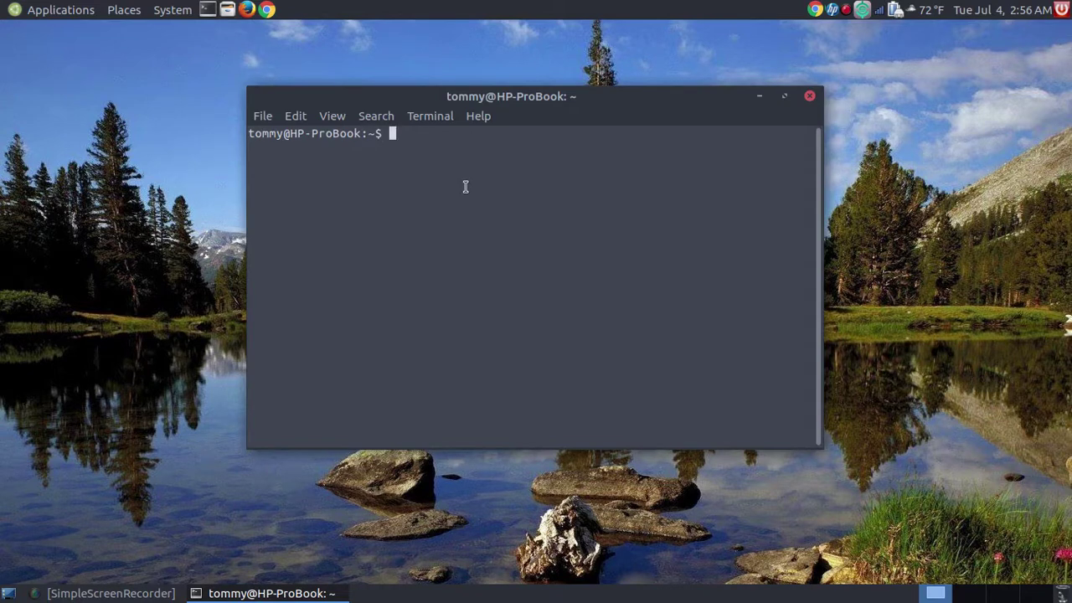
type("teamviewer")
key("Return")
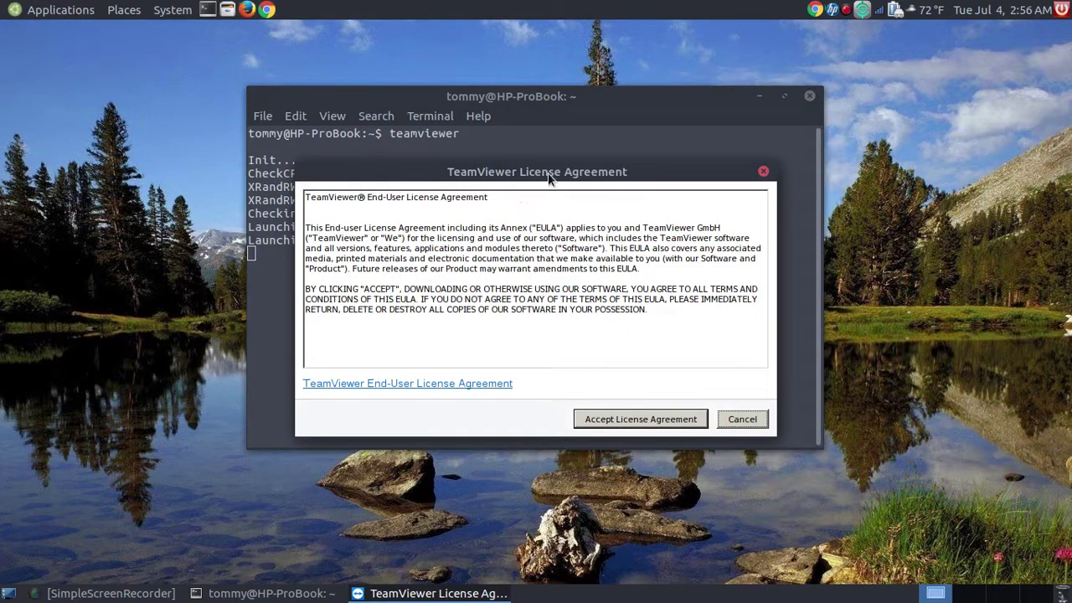
left_click(616, 418)
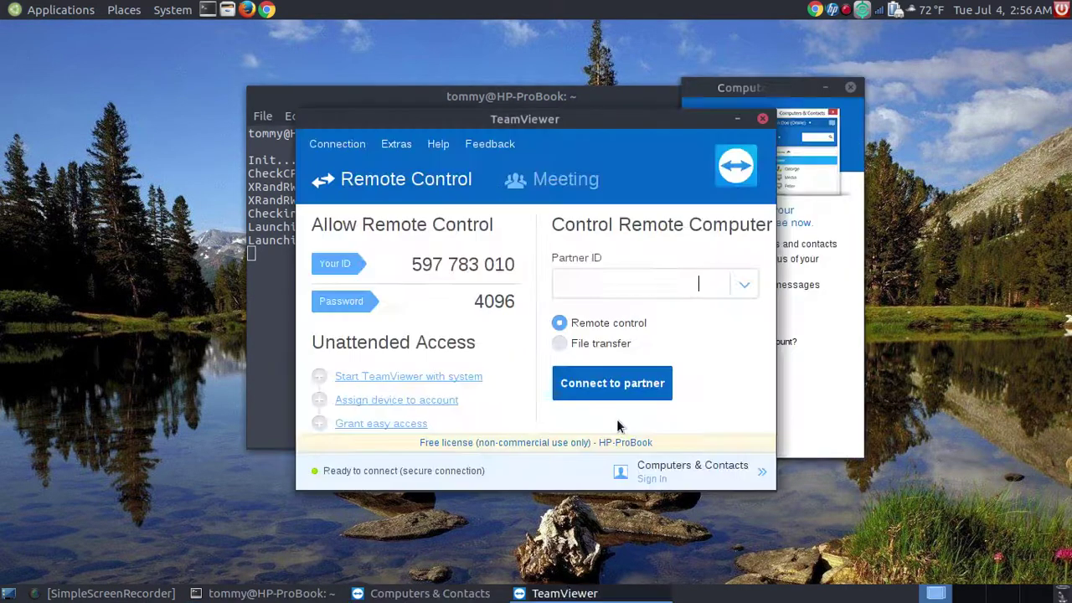
Step: Close the Computers & Contacts window and reposition the main TeamViewer window over the terminal
left_click_drag(551, 125, 466, 191)
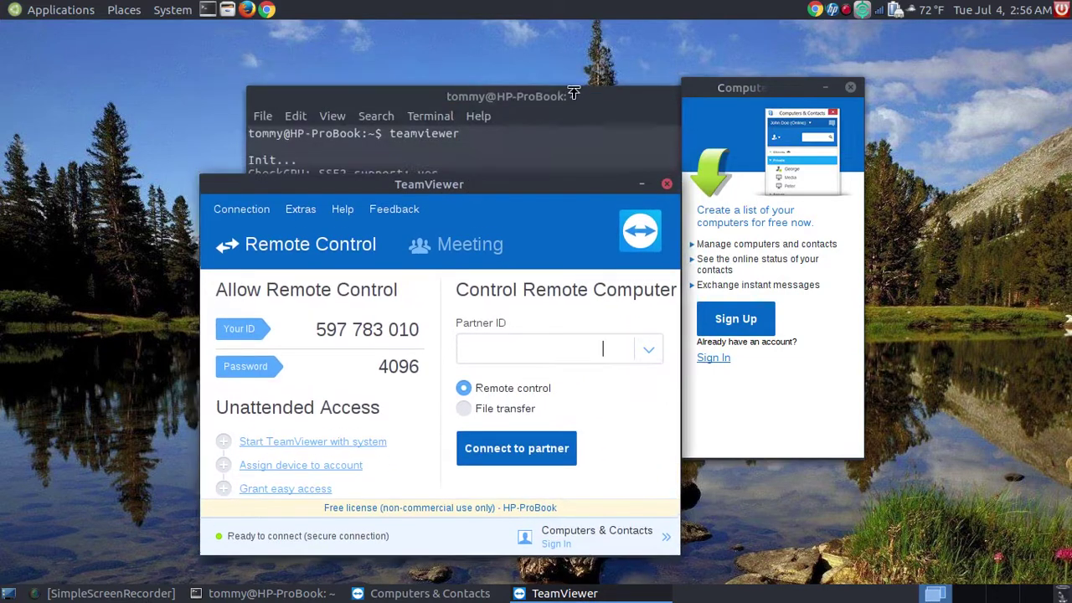
left_click_drag(531, 183, 533, 85)
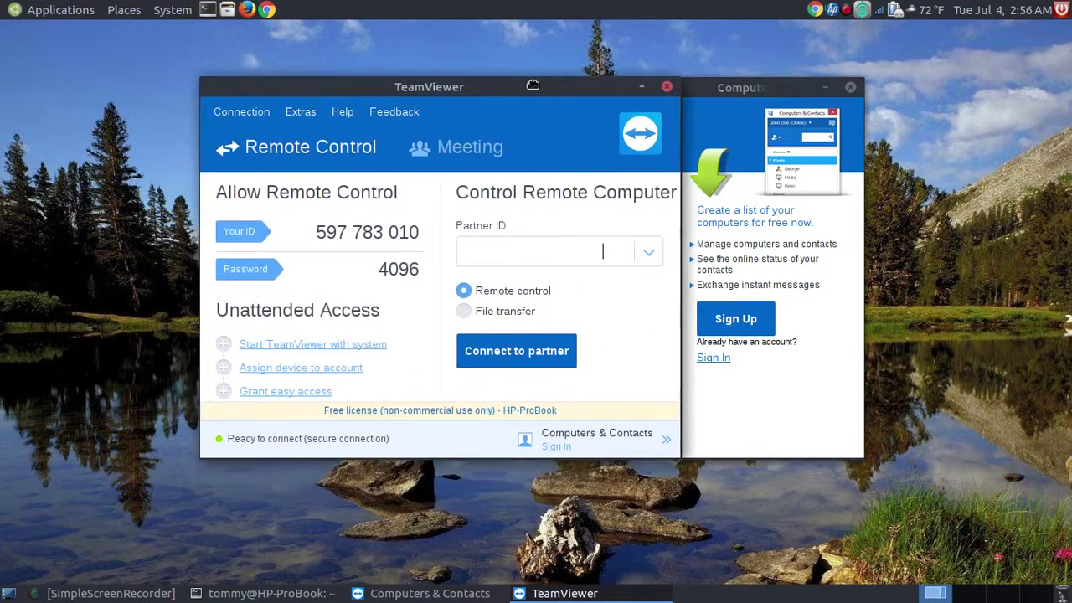
left_click(850, 87)
left_click_drag(526, 93, 617, 102)
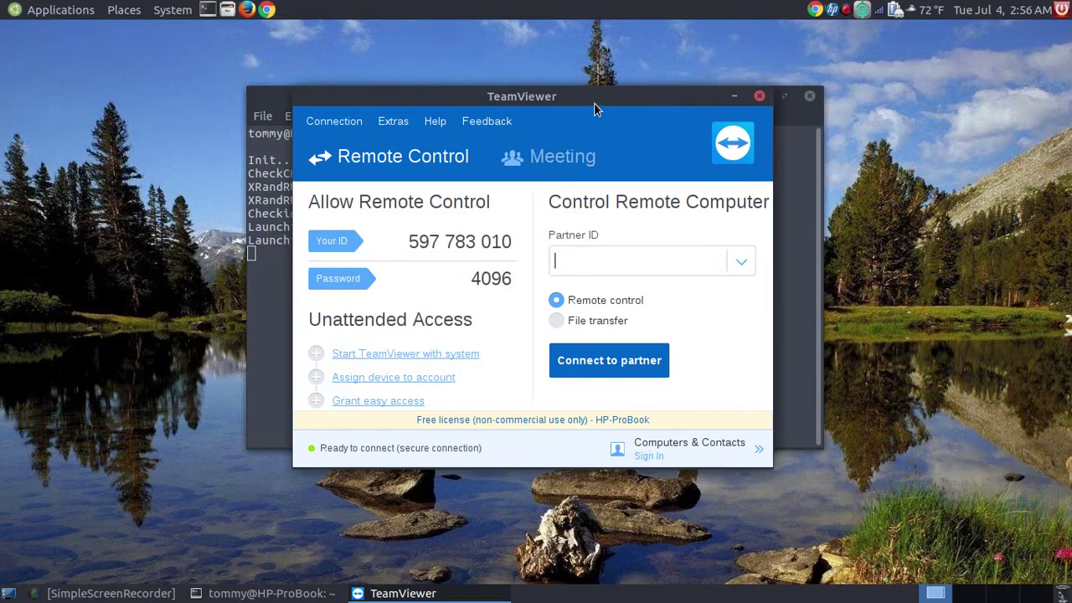
left_click_drag(594, 102, 581, 86)
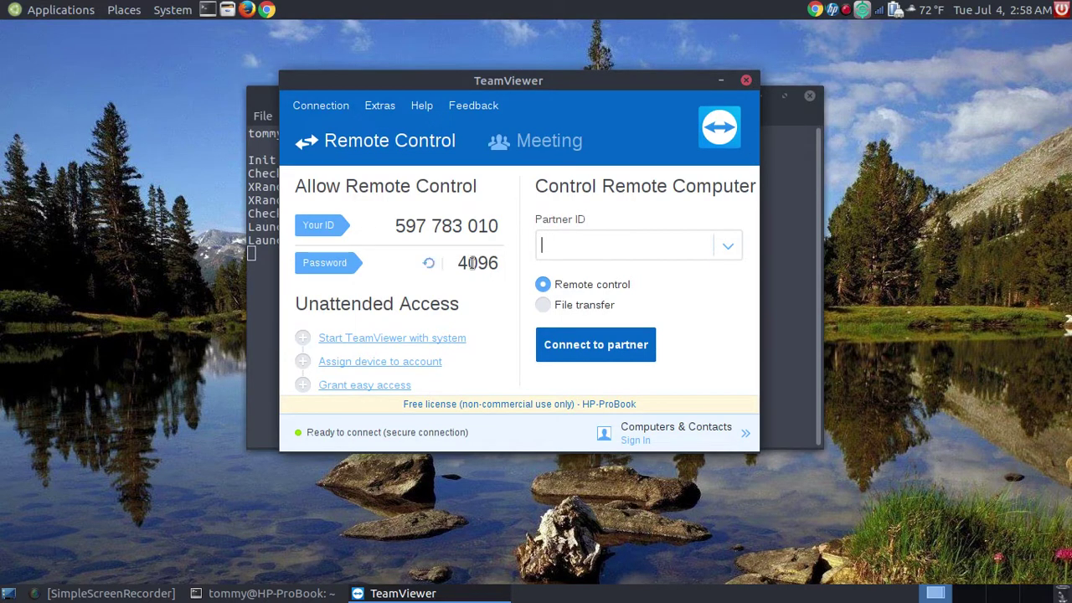
left_click_drag(636, 84, 630, 100)
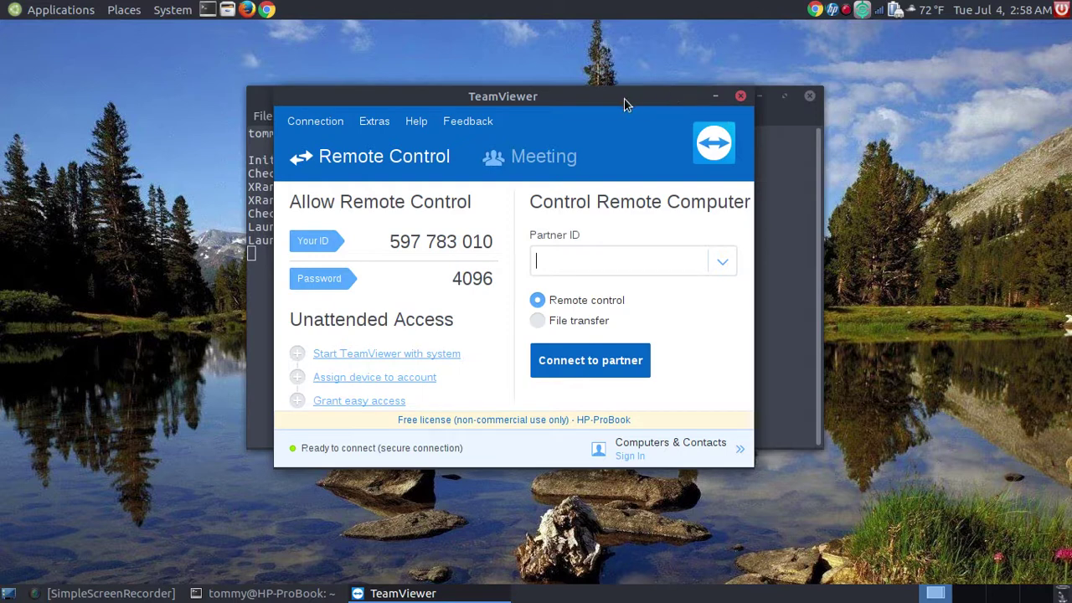
left_click_drag(532, 100, 545, 77)
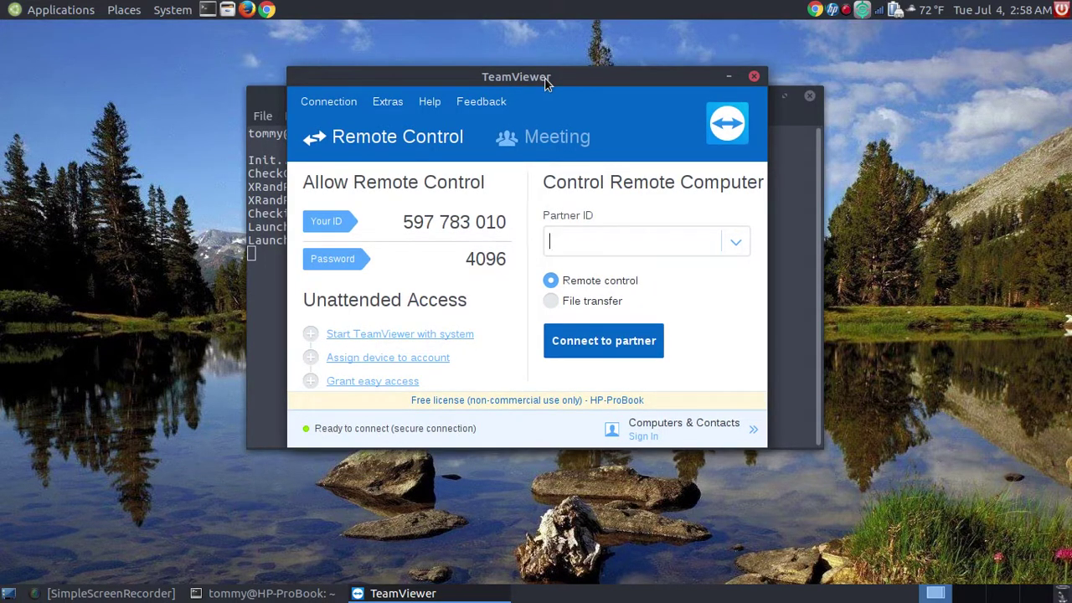